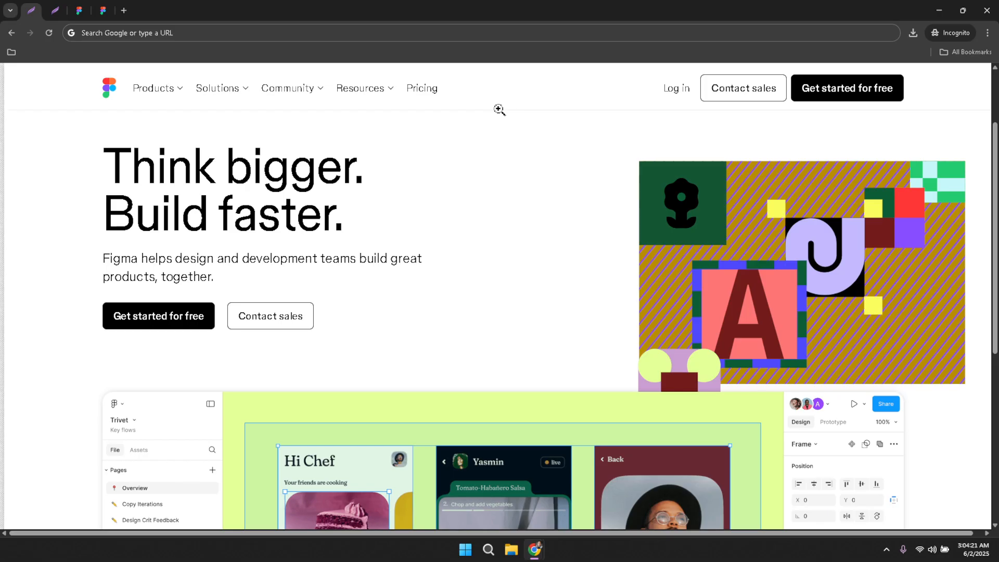
Toggle the screenshot's zoom and move to the tab showing the login dialog screenshot.
click(503, 109)
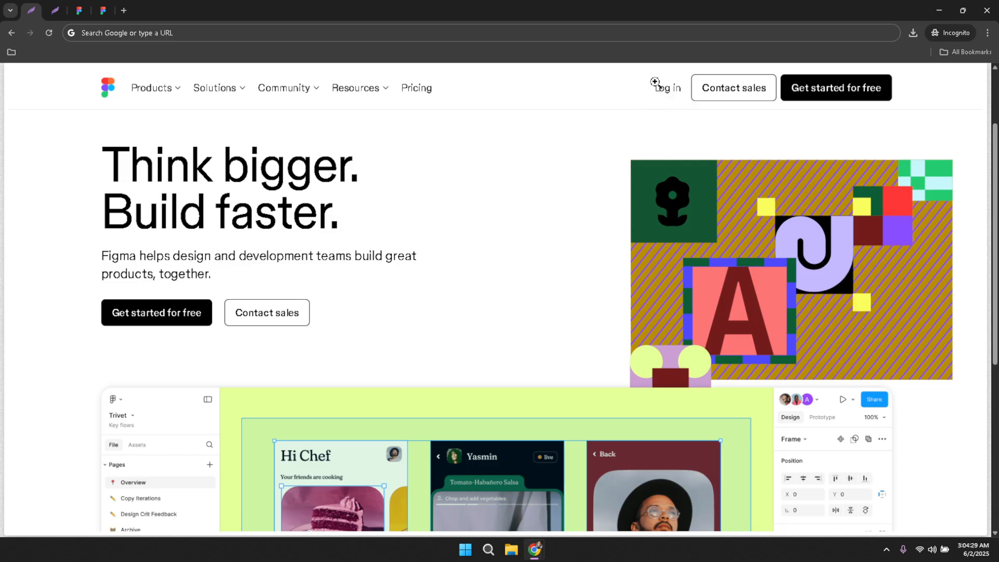
click(595, 99)
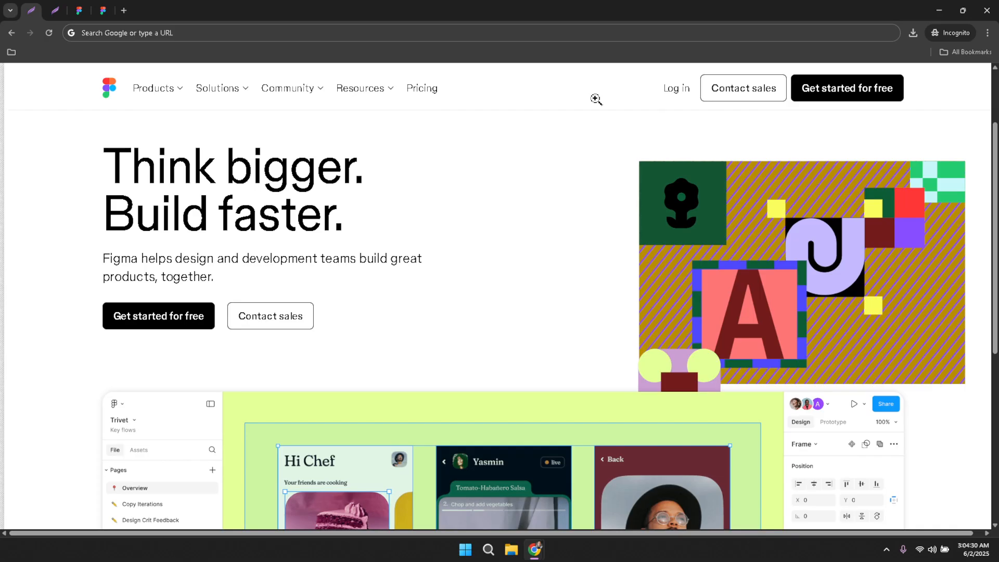
key(ctrl+Tab)
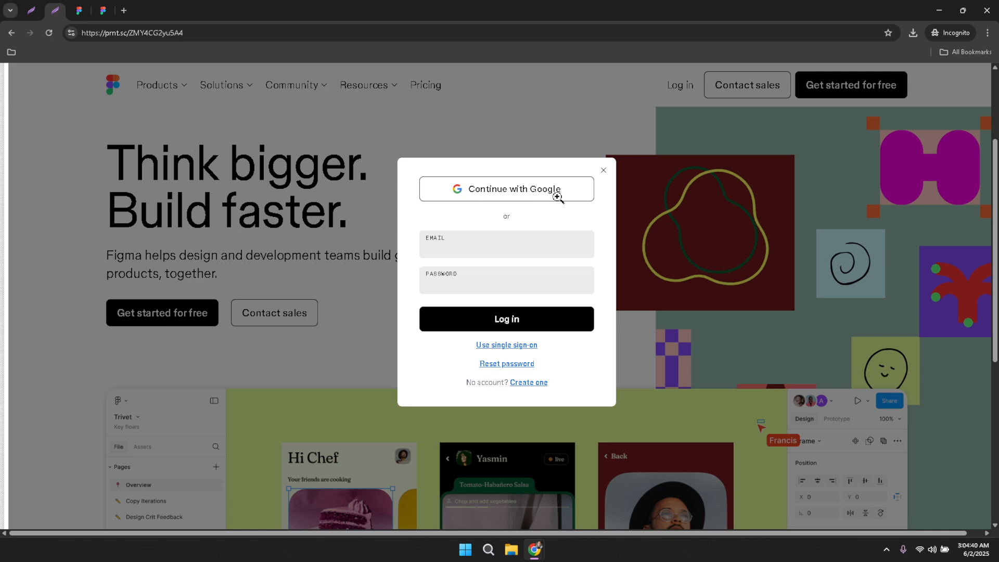
Toggle the screenshot zoom, then switch to Figma's Recents list and select Test Project.
click(601, 205)
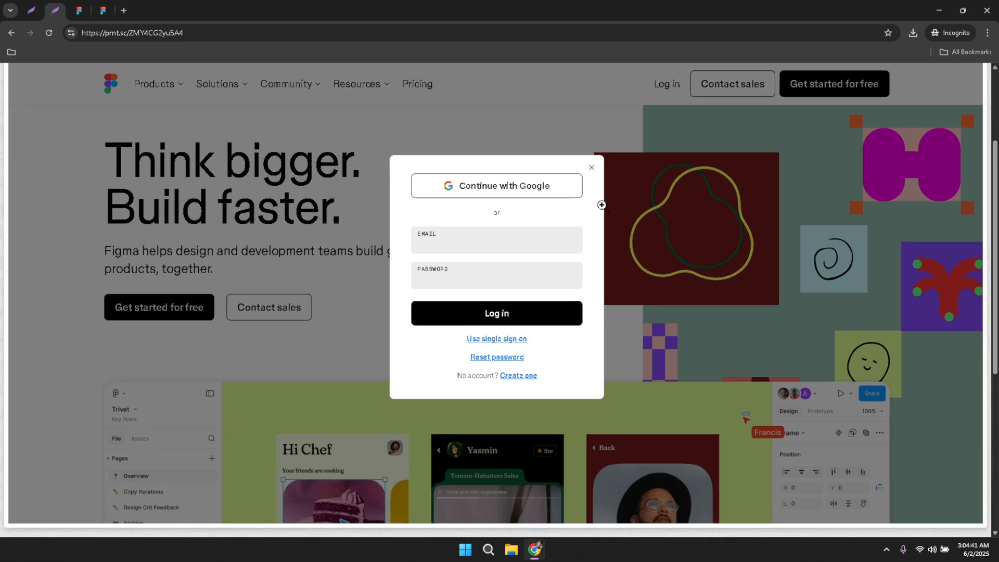
click(549, 194)
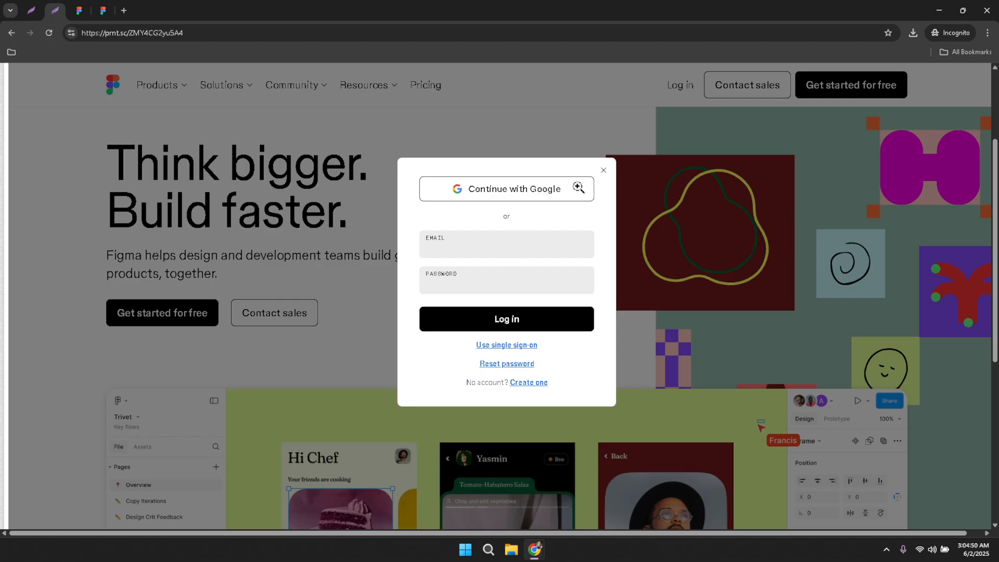
click(577, 186)
key(ctrl+Tab)
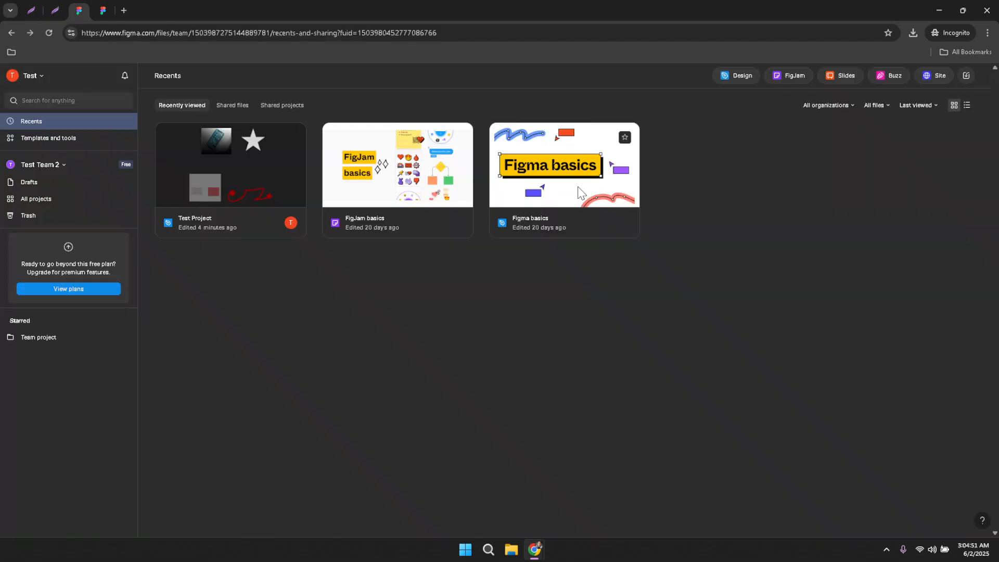
click(284, 189)
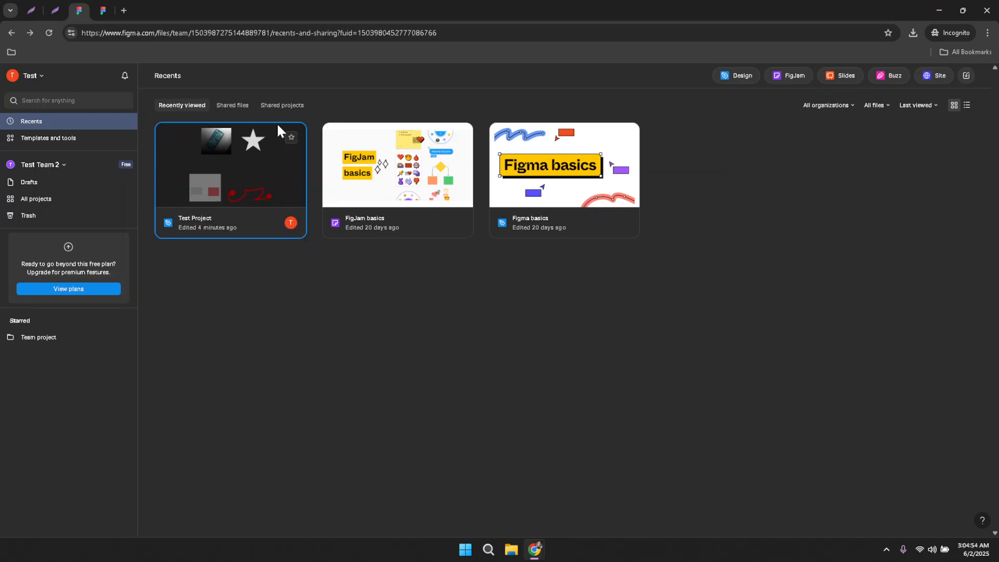
Open Test Project and search Plugins & widgets for 'Test Arc'.
double_click(290, 206)
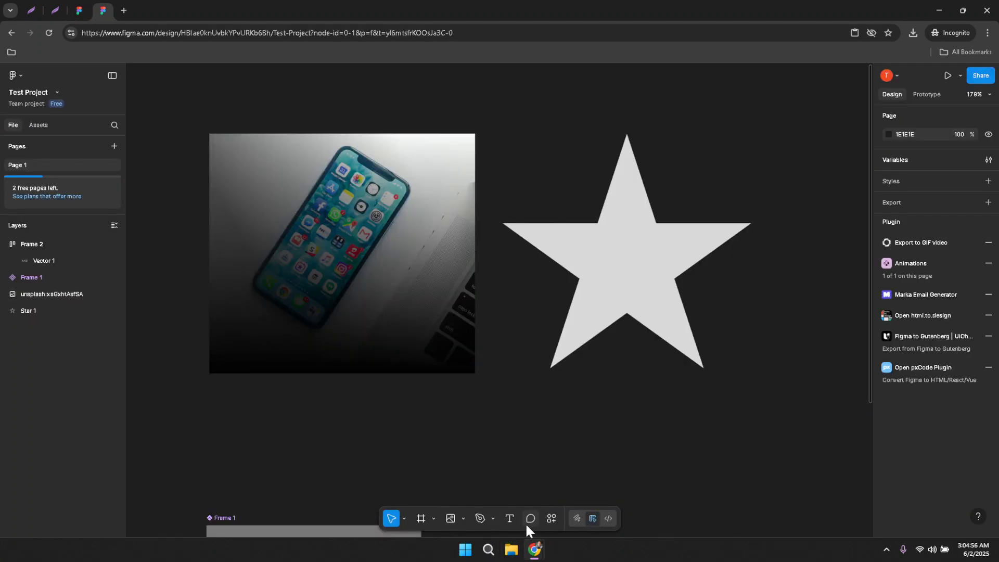
click(550, 520)
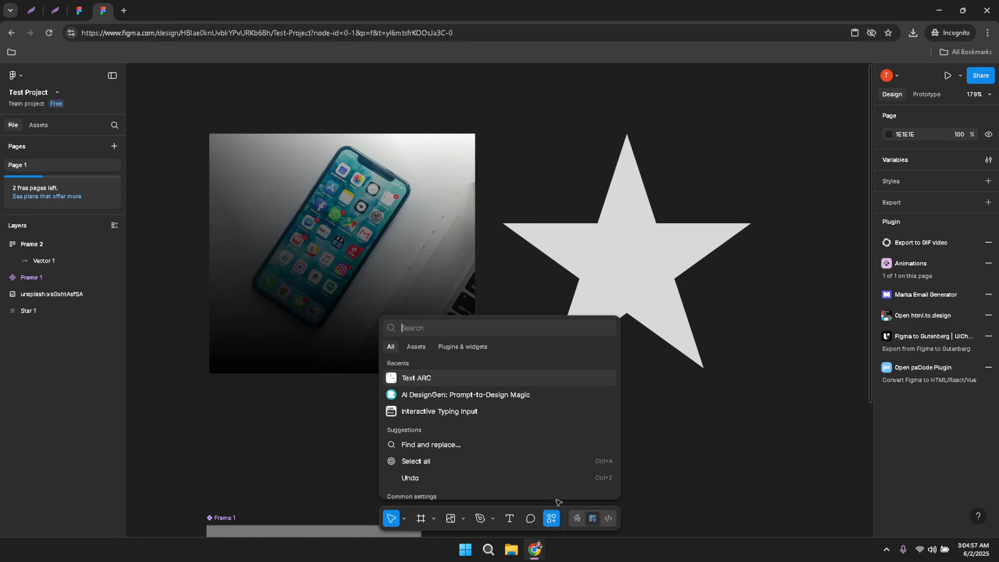
scroll(678, 442, down, 4)
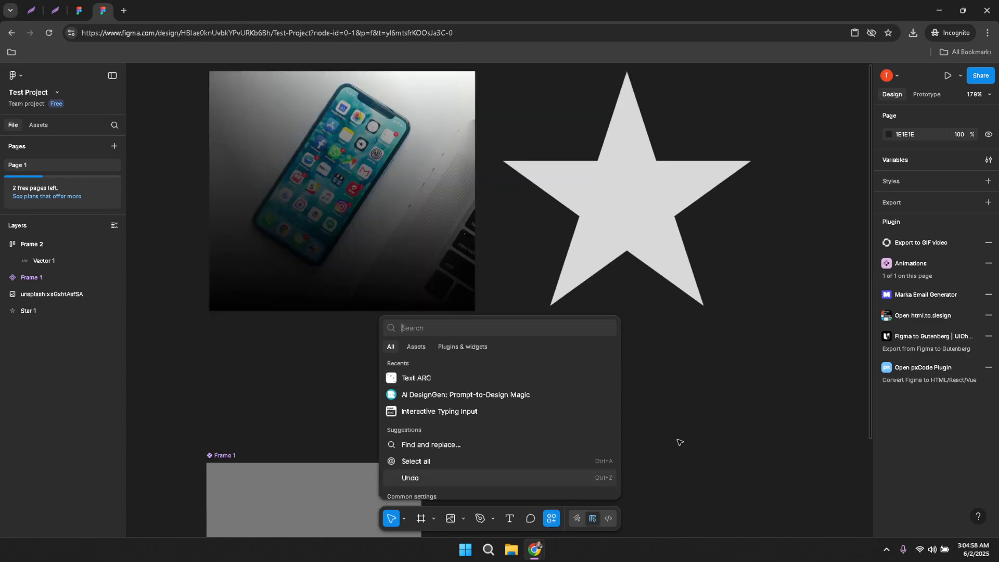
scroll(676, 435, down, 10)
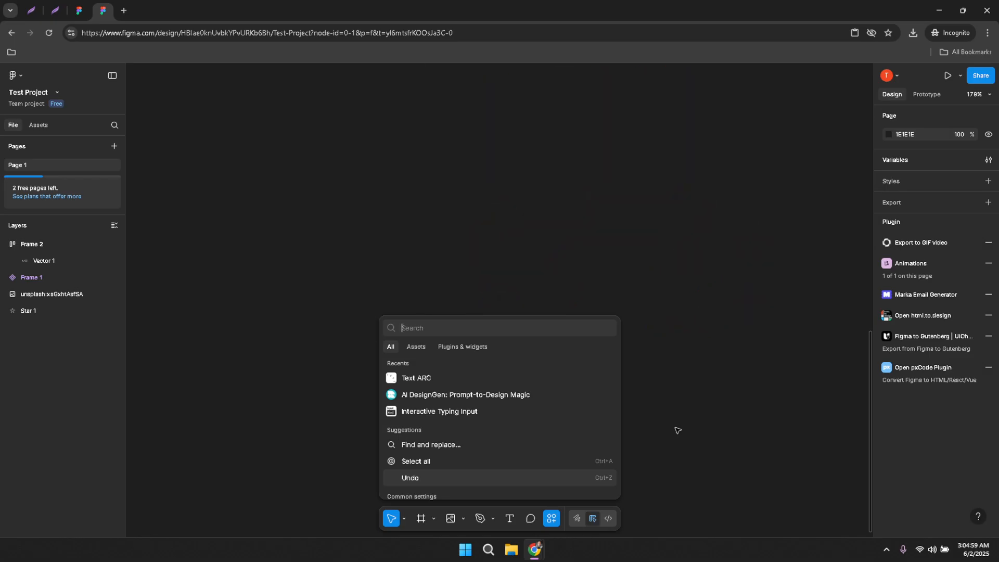
click(460, 347)
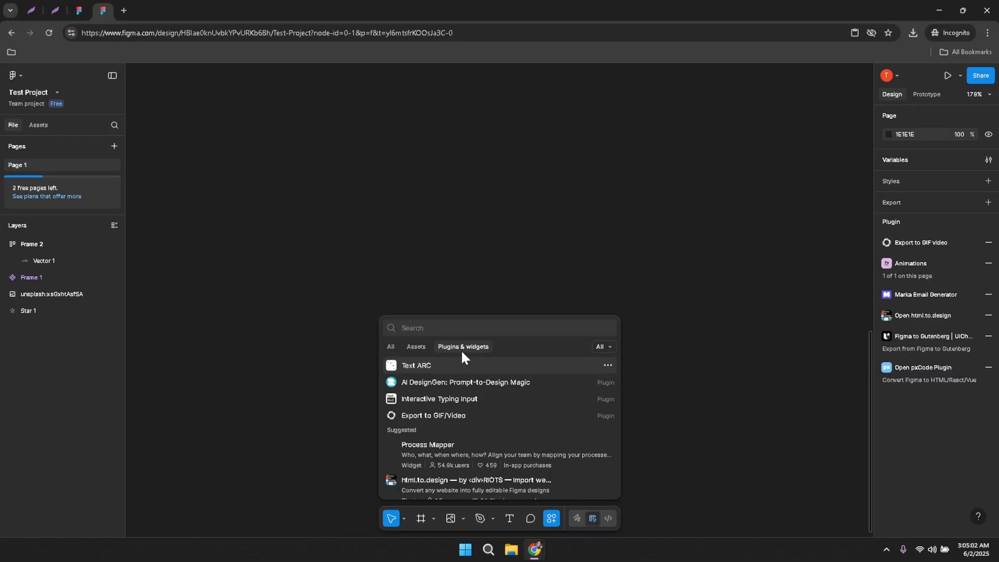
click(469, 328)
text(Test)
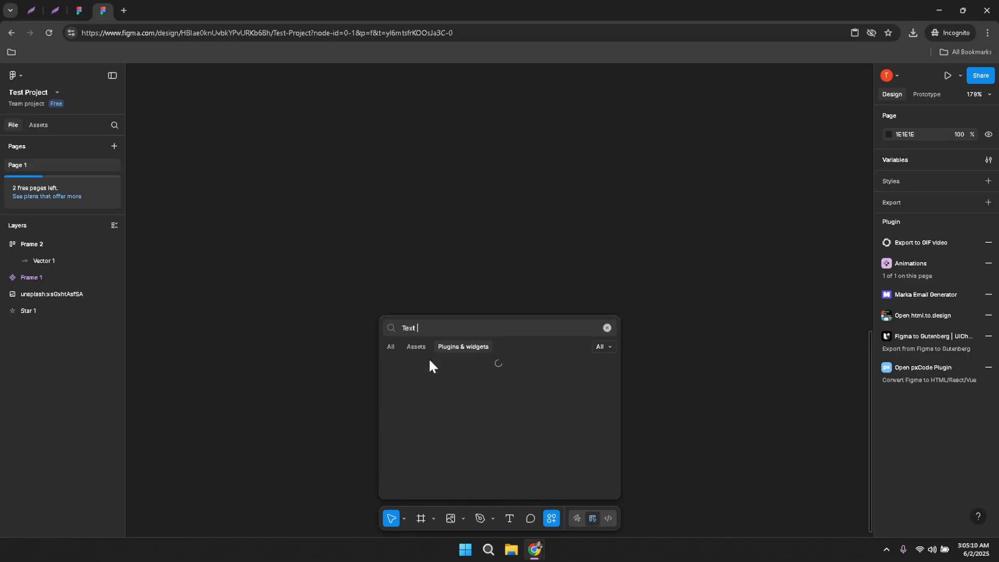
text( Arc)
In Text ARC, replace Hello with 'This is just a test this is just a test', full circle, font size 42.
click(418, 367)
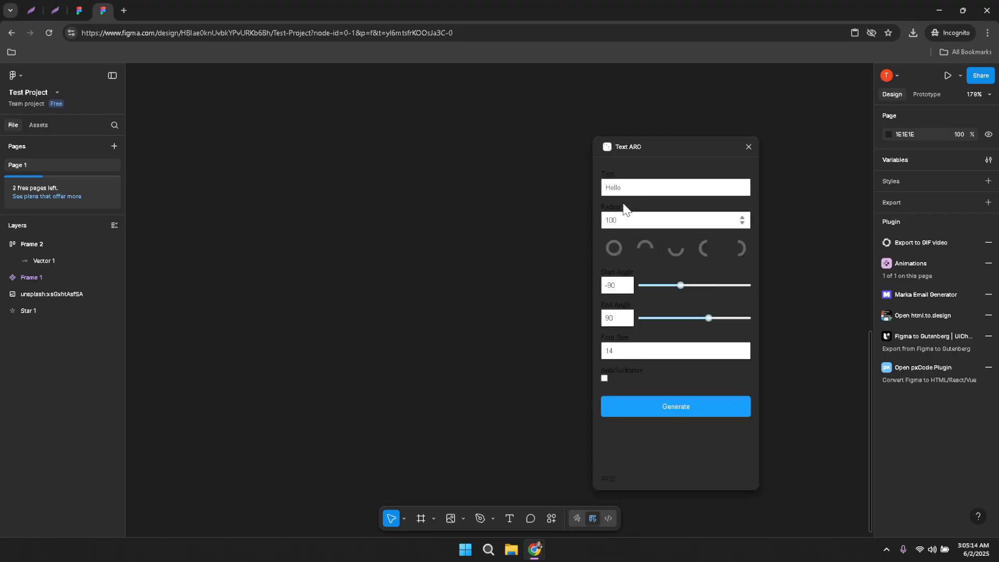
click(649, 186)
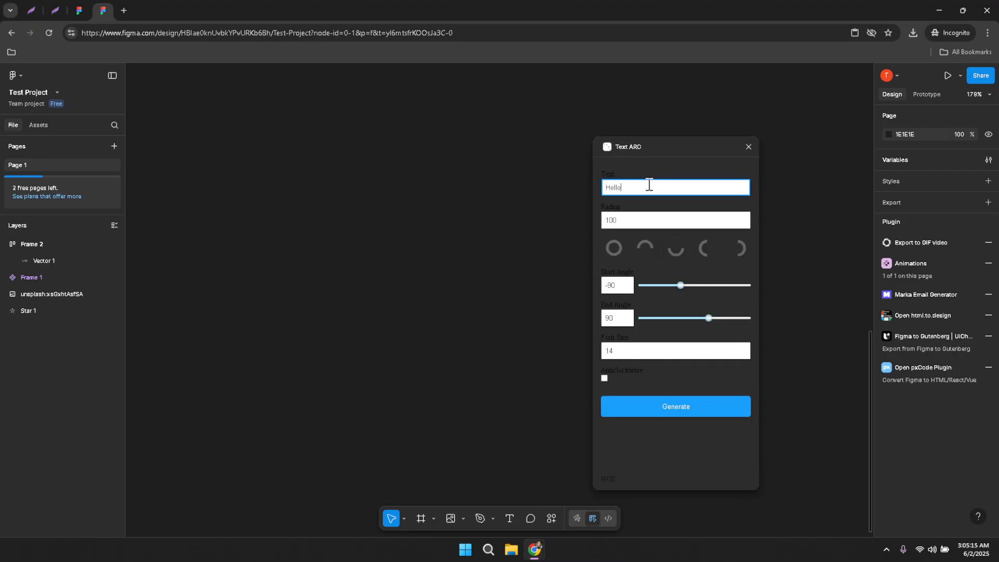
key(ctrl+a)
text(This is just a test this is just a test)
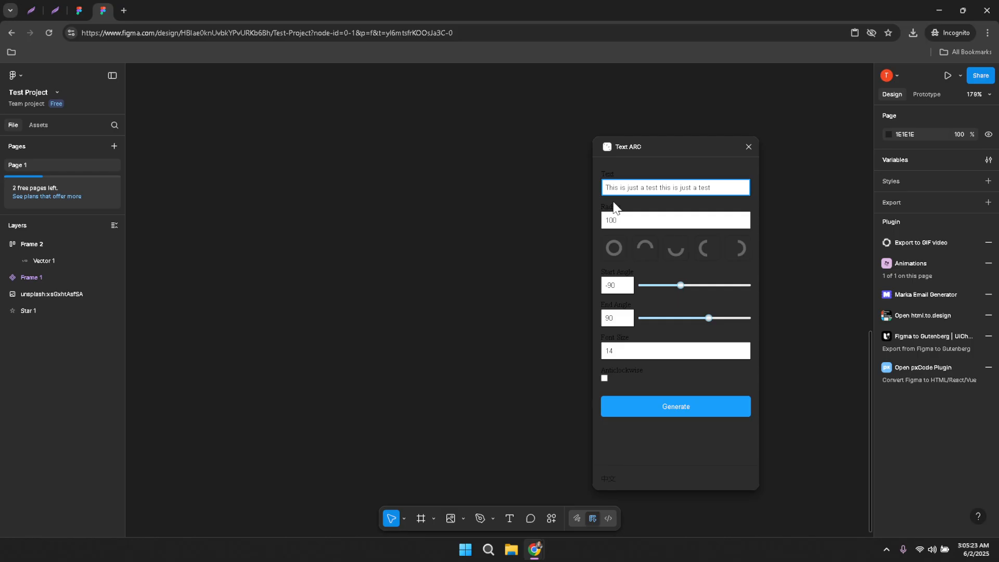
click(615, 245)
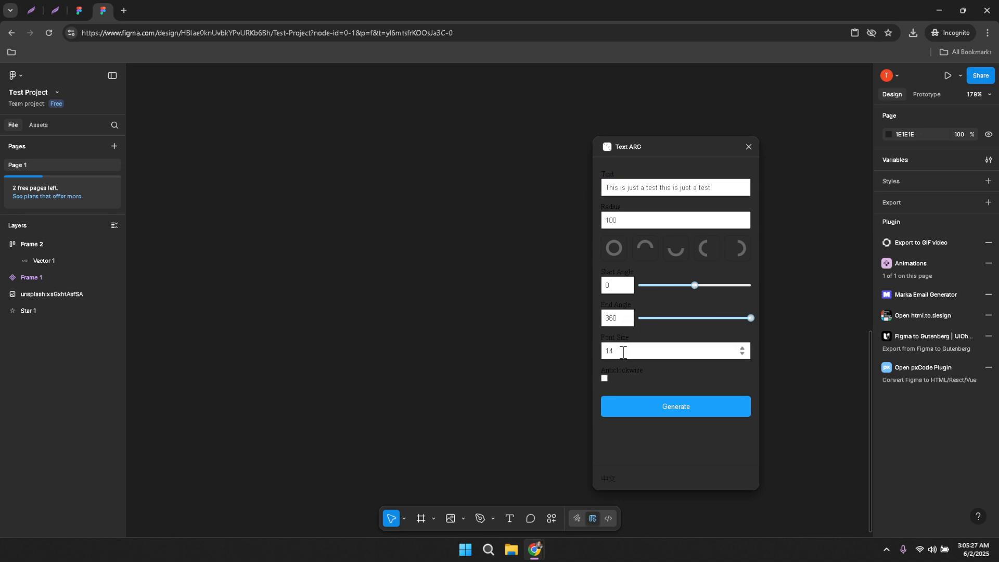
drag(624, 351, 563, 350)
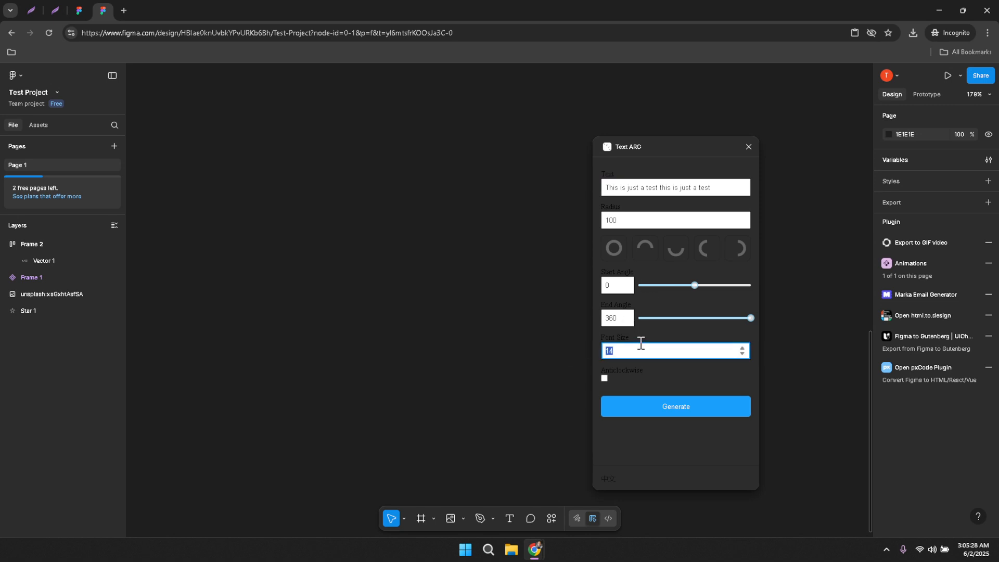
text(42)
click(670, 449)
Generate the circular text, close Text ARC and delete the grey helper circle.
click(663, 409)
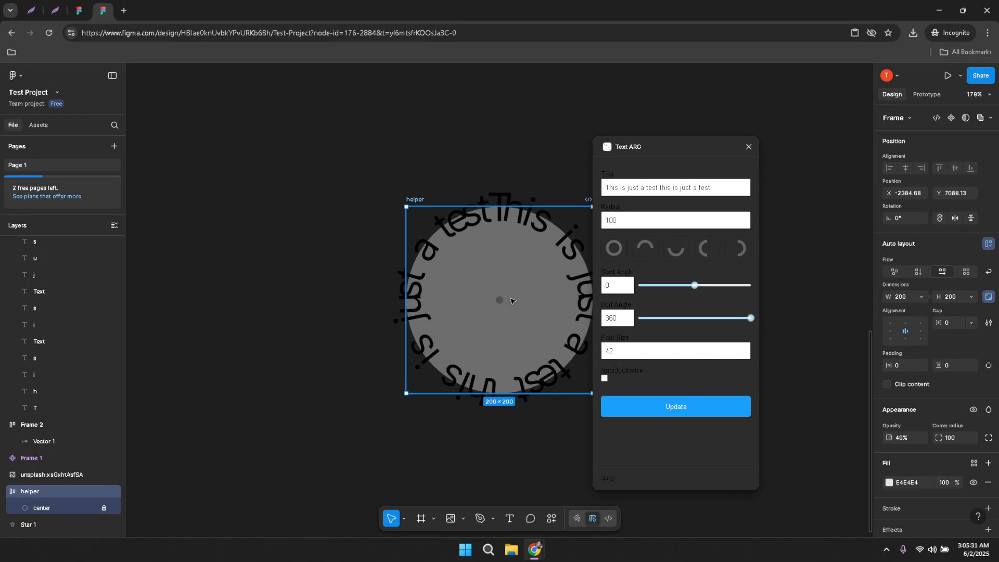
click(748, 148)
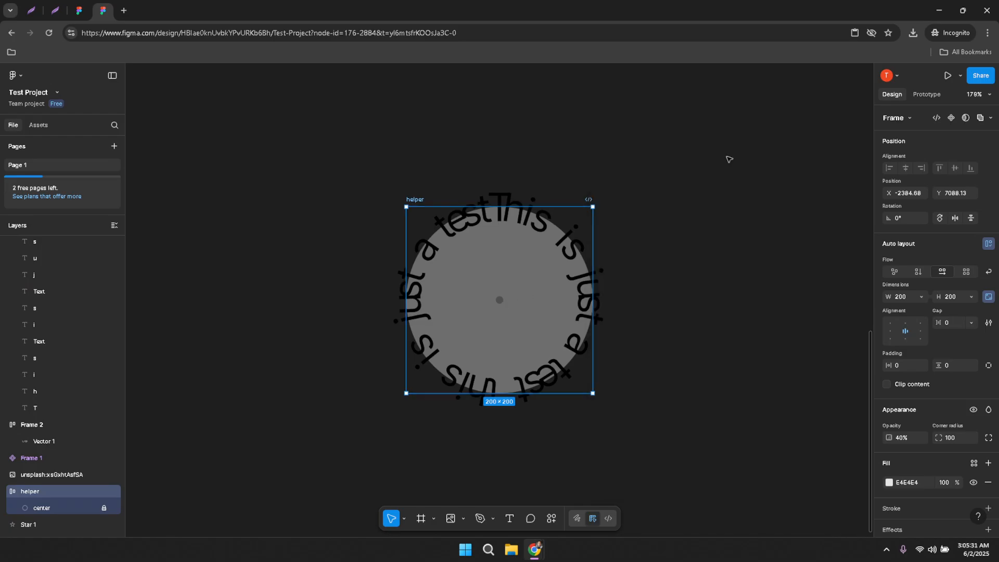
drag(487, 290, 316, 297)
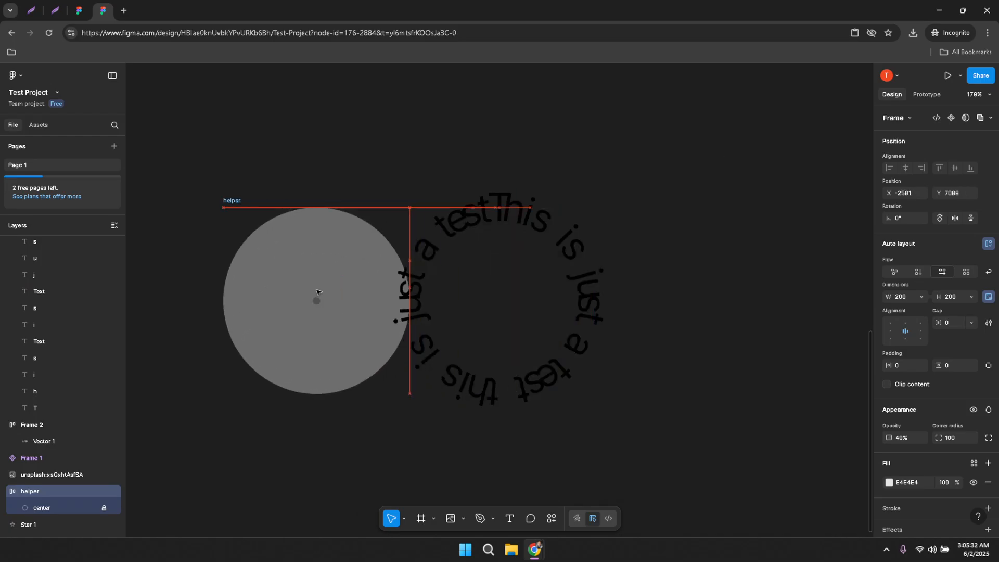
key(Delete)
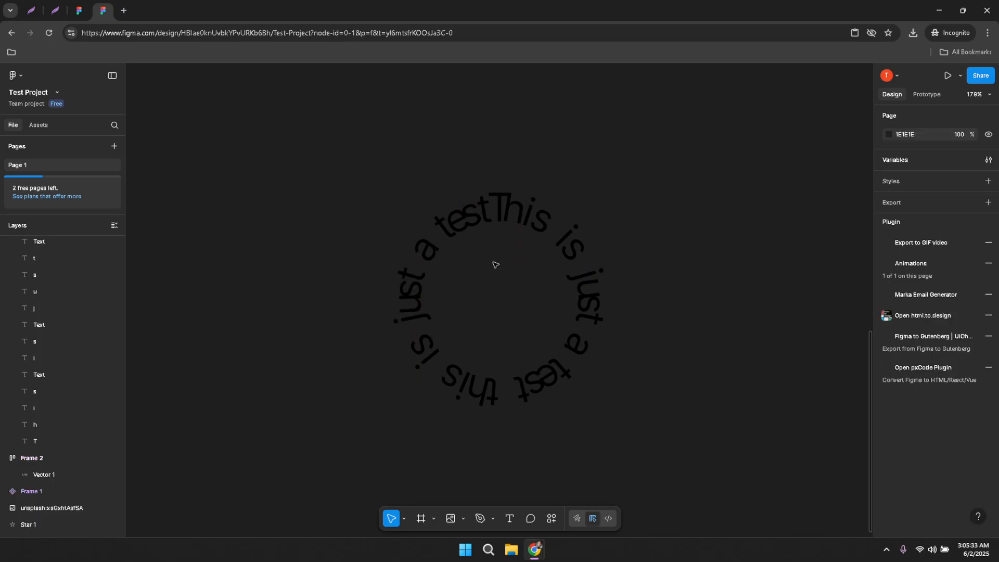
Make the text group's fill white (FFFFFF) and scale it up around its centre to about 437×437.
click(555, 232)
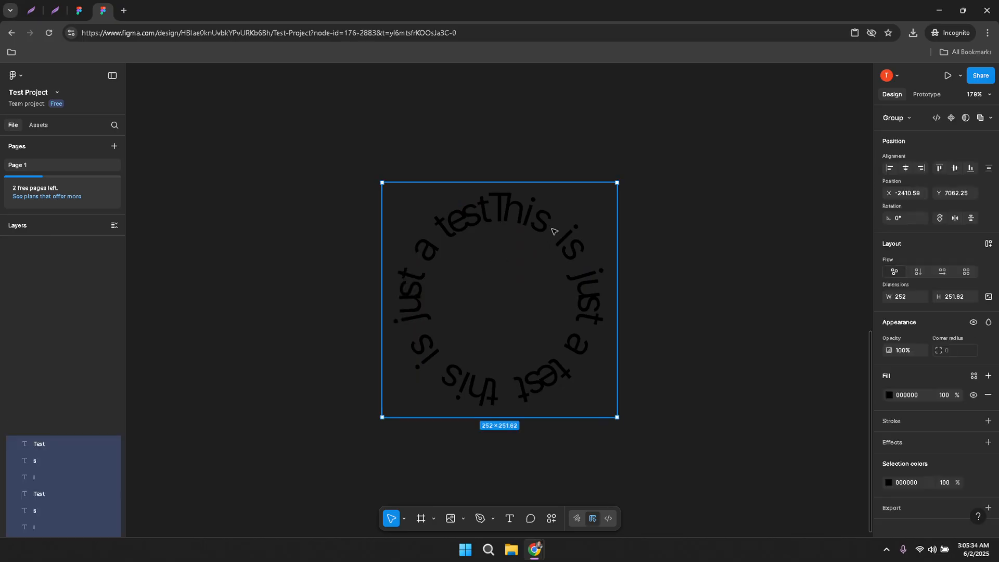
click(889, 395)
drag(851, 376, 706, 292)
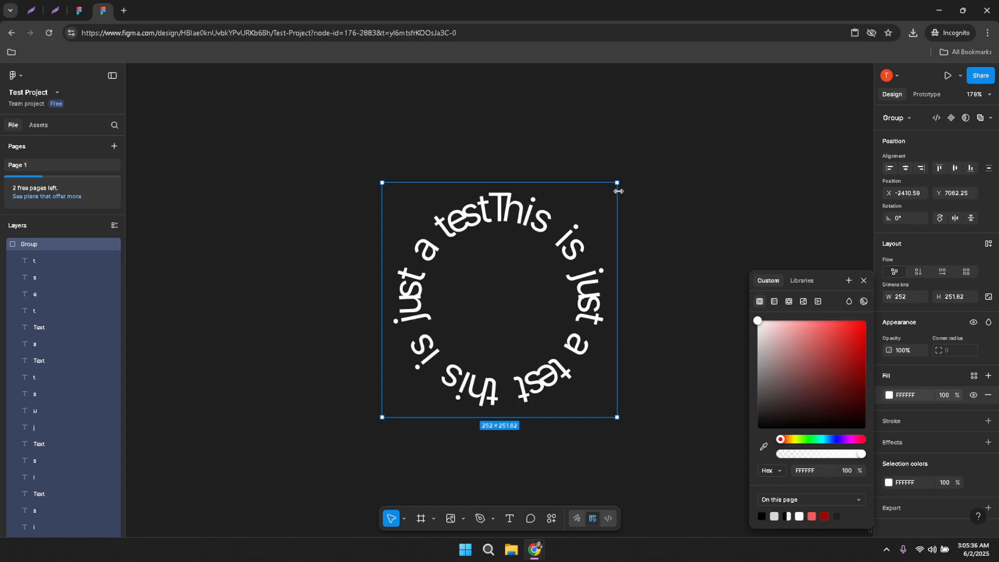
drag(617, 183, 703, 149)
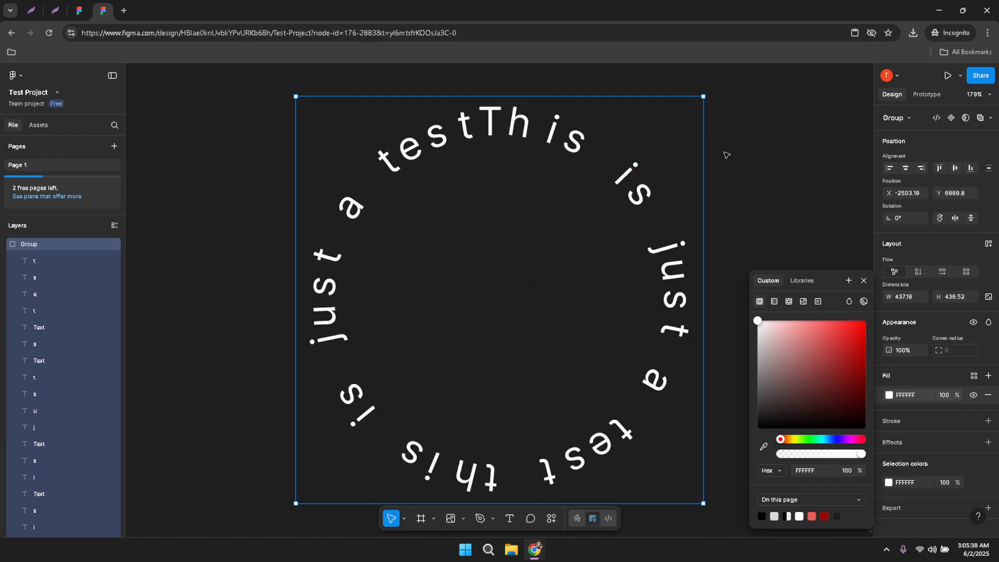
click(744, 161)
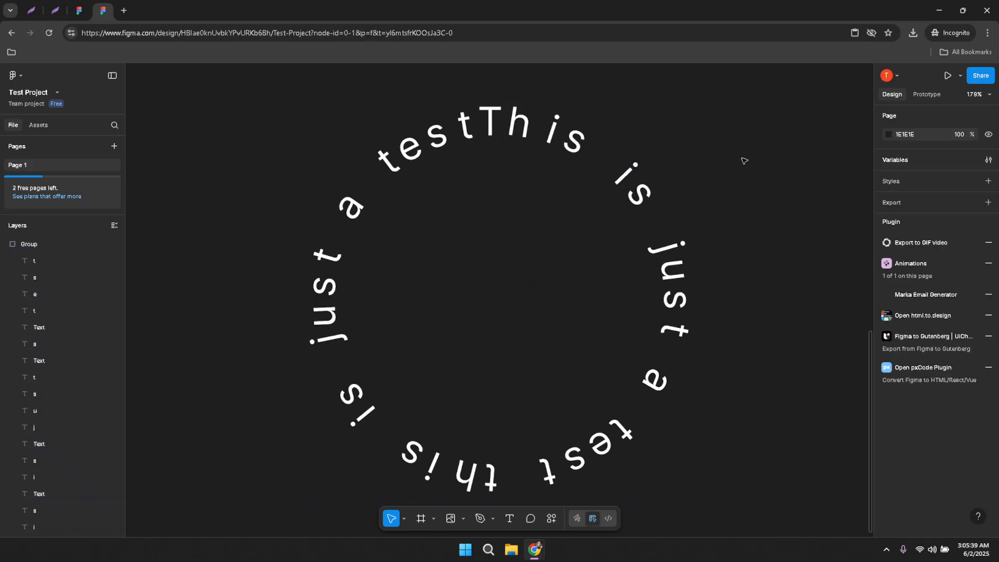